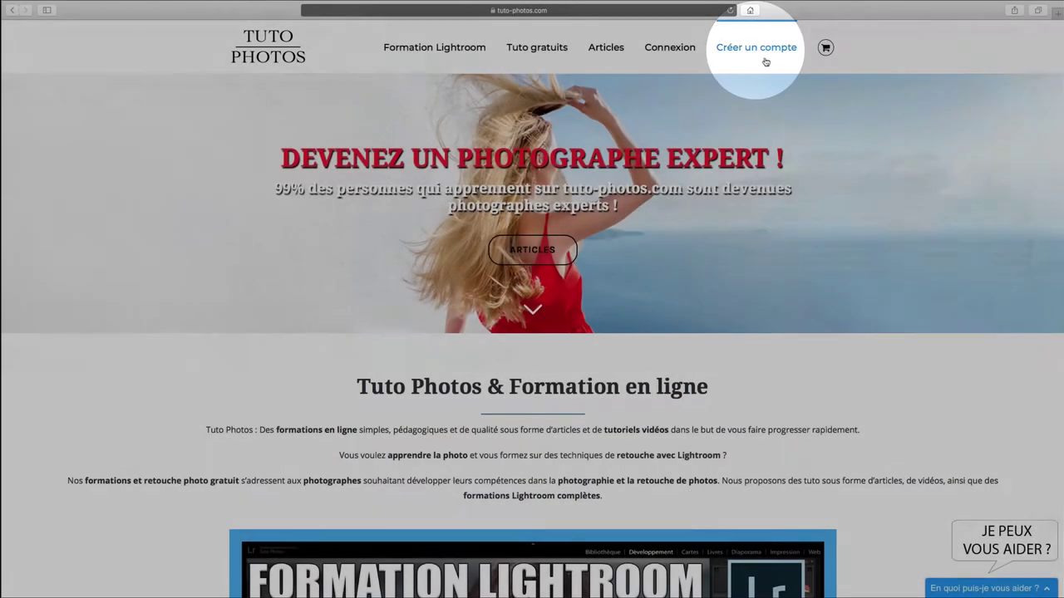
- Open the tutorial 'Comment blanchir les dents sur Lightroom ?' and download its exercise-files zip
{"action": "left_click", "coordinate": [762, 52]}
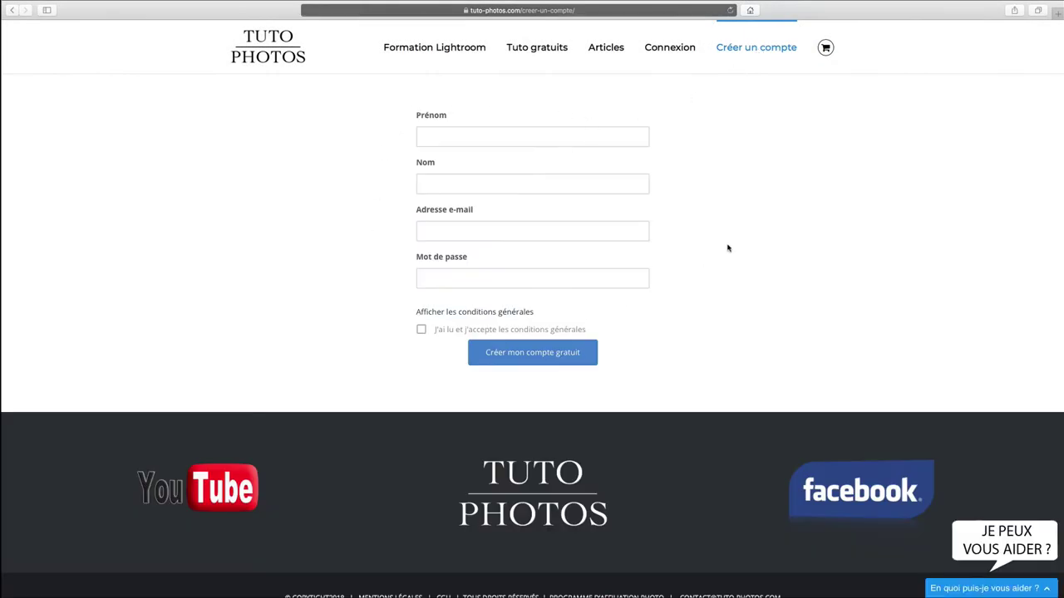
{"action": "left_click", "coordinate": [548, 48]}
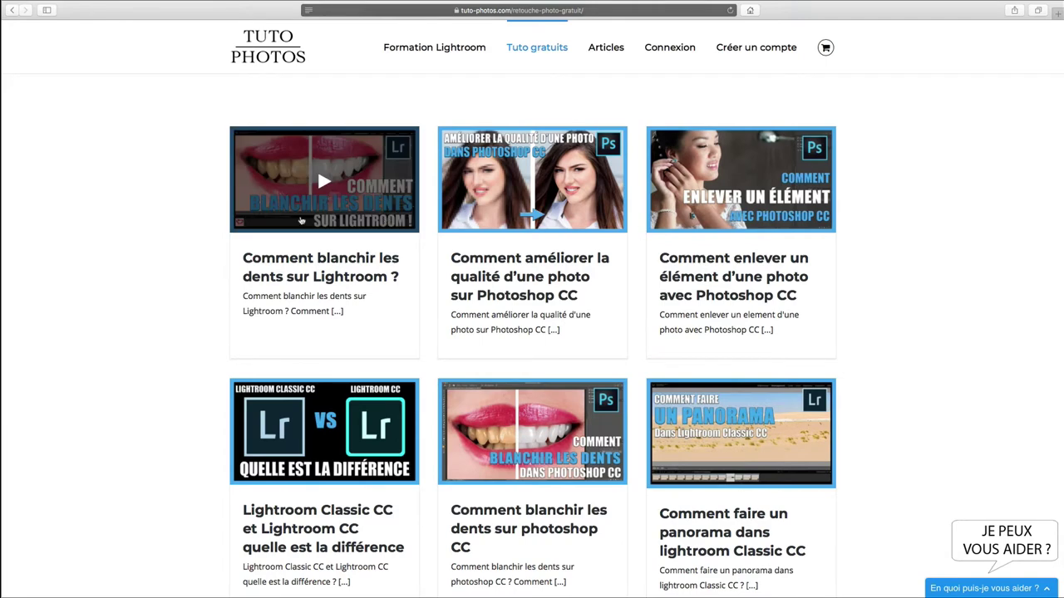
{"action": "left_click", "coordinate": [359, 199]}
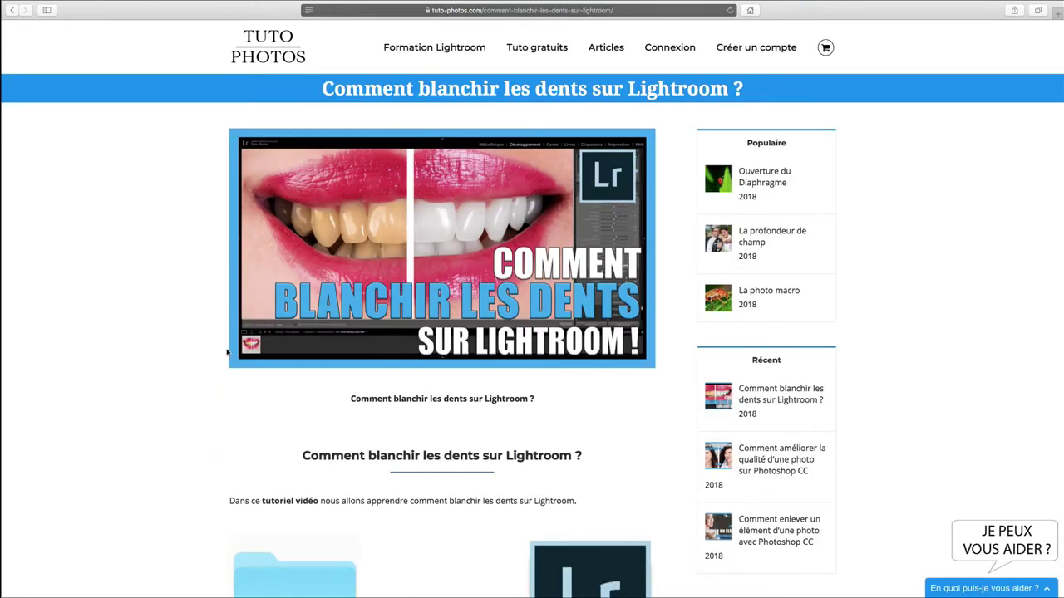
{"action": "scroll", "coordinate": [209, 398], "scroll_direction": "down", "scroll_amount": 3}
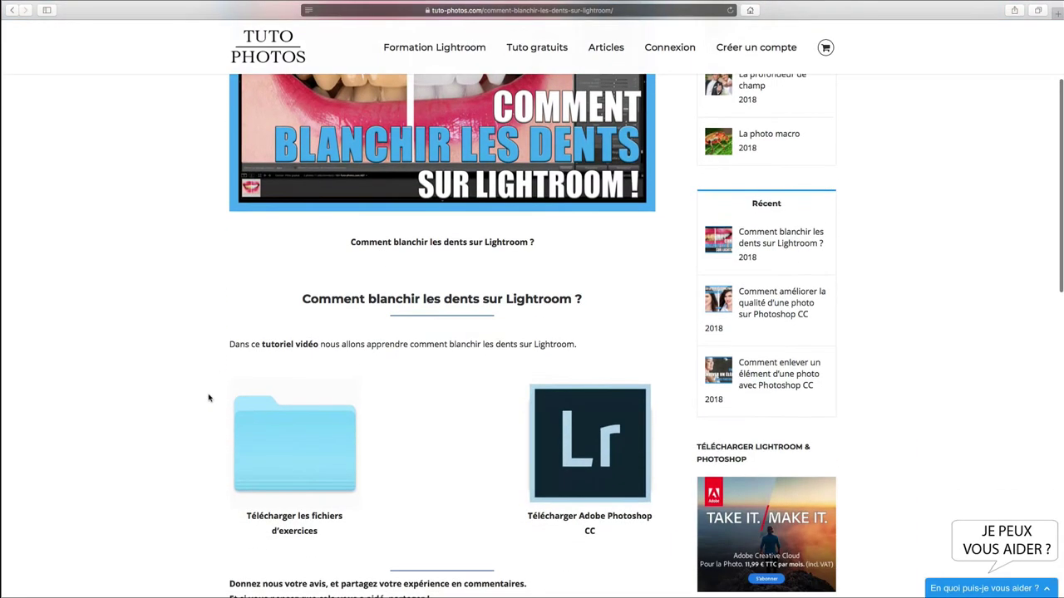
{"action": "left_click", "coordinate": [307, 426]}
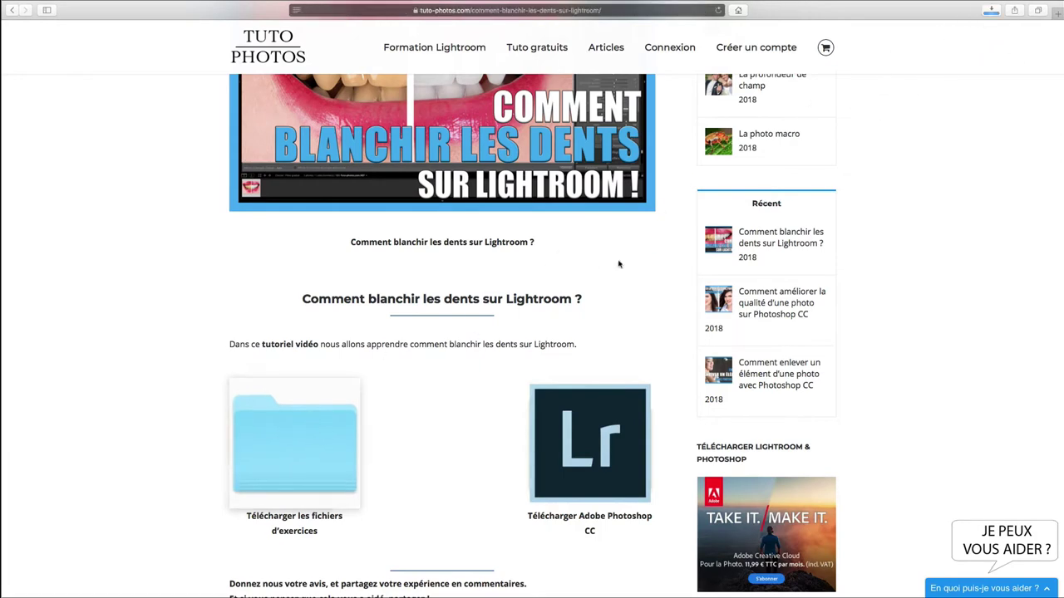
{"action": "left_click", "coordinate": [991, 10]}
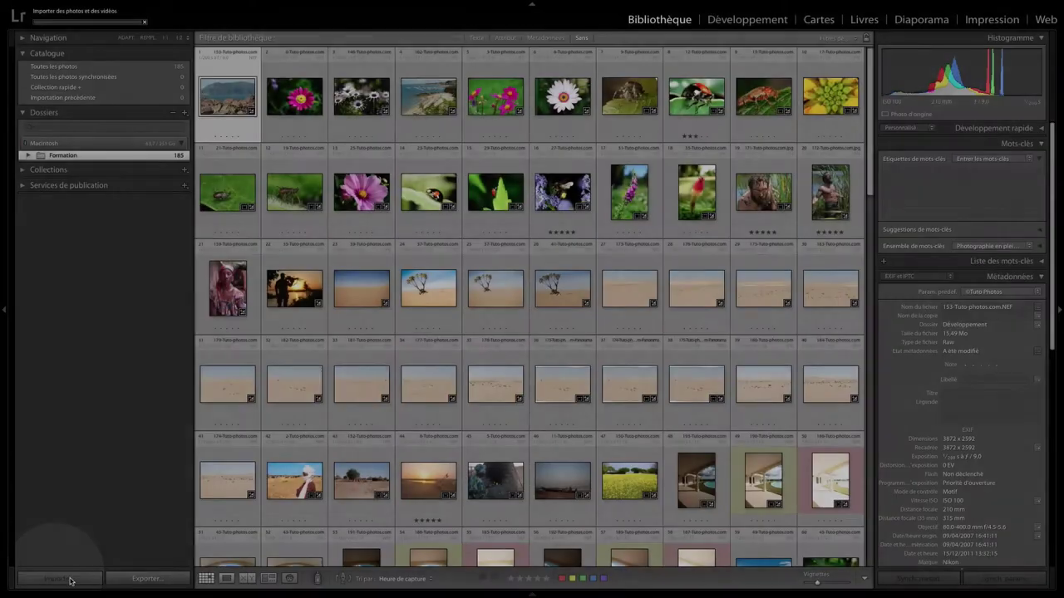
- Import the teeth exercise photo from the Dropbox source folder into the catalogue
{"action": "left_click", "coordinate": [71, 580]}
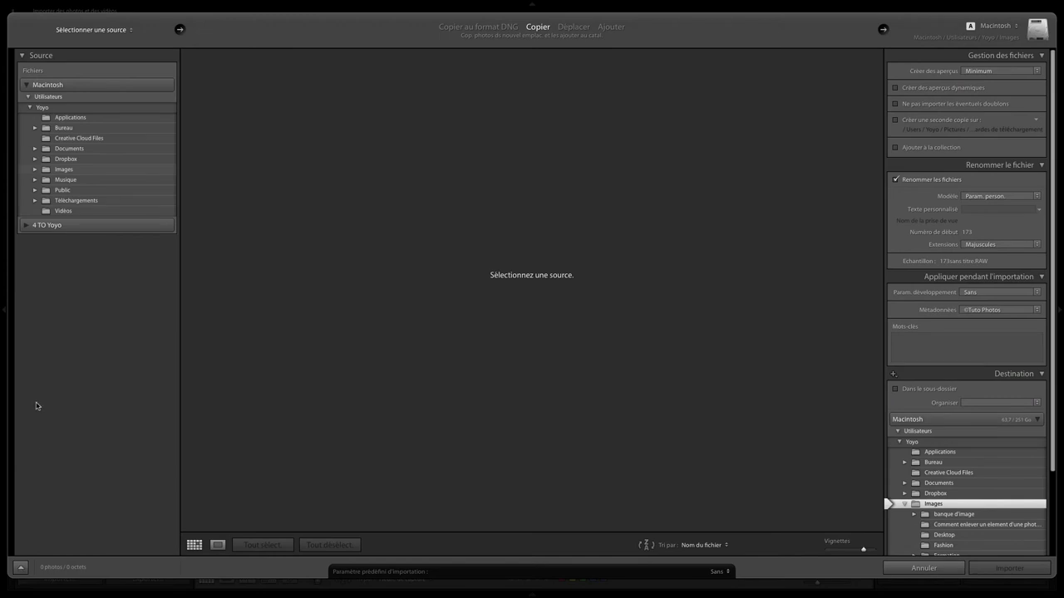
{"action": "left_click", "coordinate": [64, 160]}
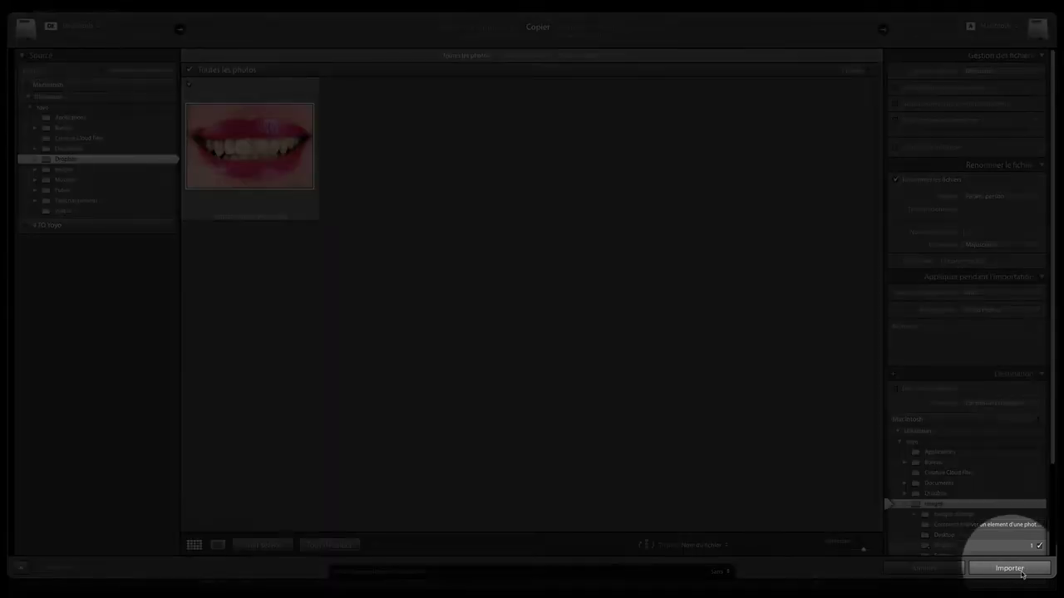
{"action": "left_click", "coordinate": [1021, 571]}
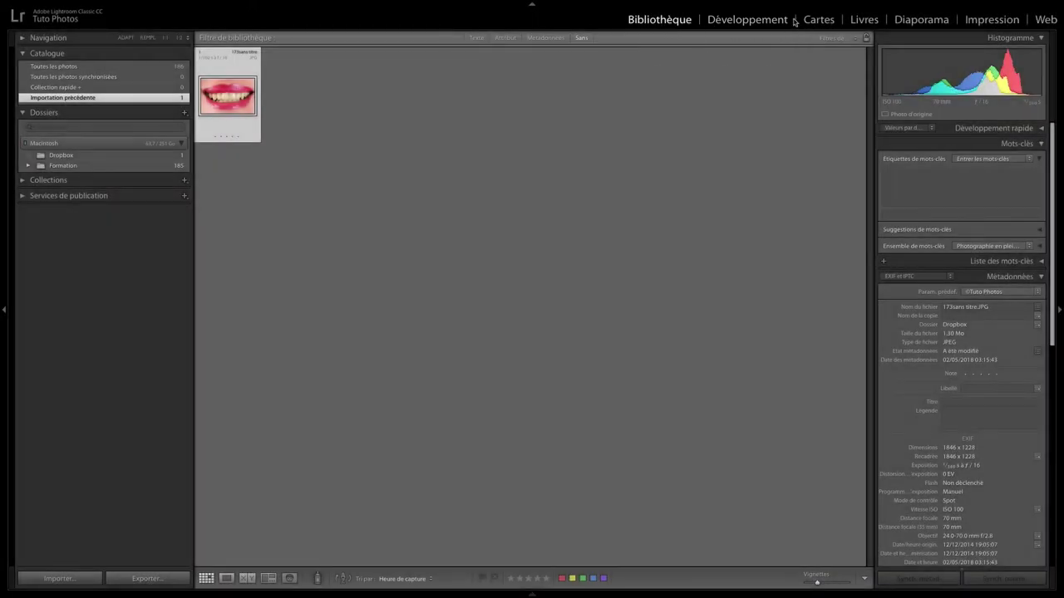
- Open the photo in Développement, hide the left panel and filmstrip, and zoom onto the teeth
{"action": "left_click", "coordinate": [751, 22]}
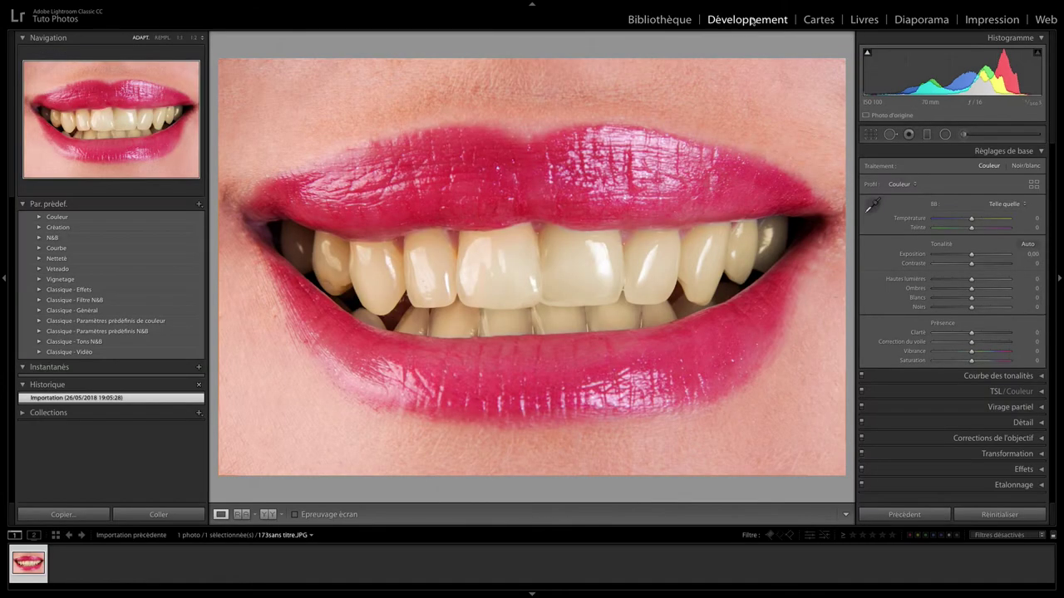
{"action": "left_click", "coordinate": [3, 281]}
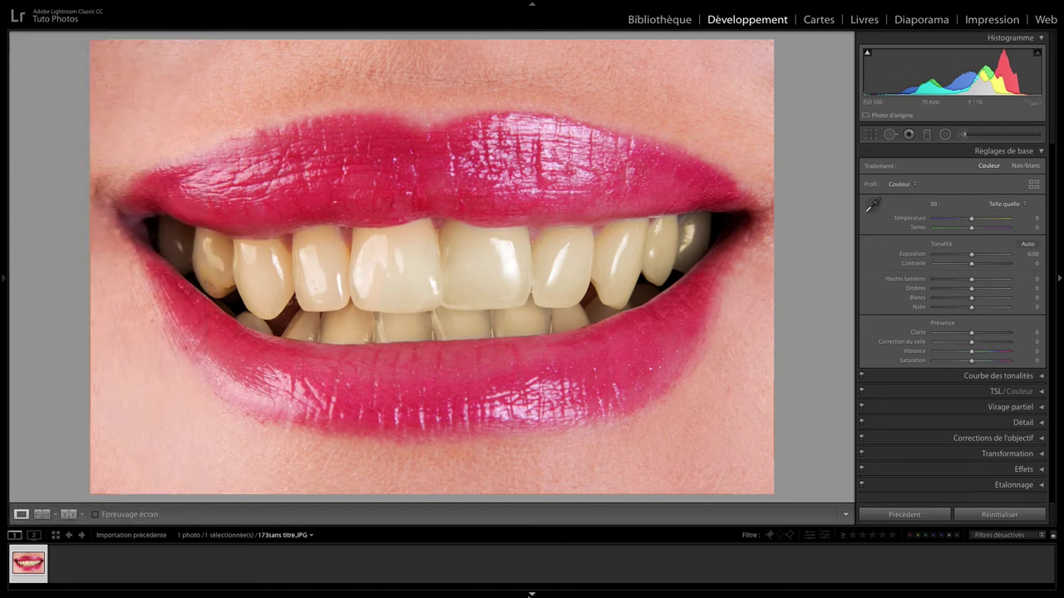
{"action": "left_click", "coordinate": [532, 593]}
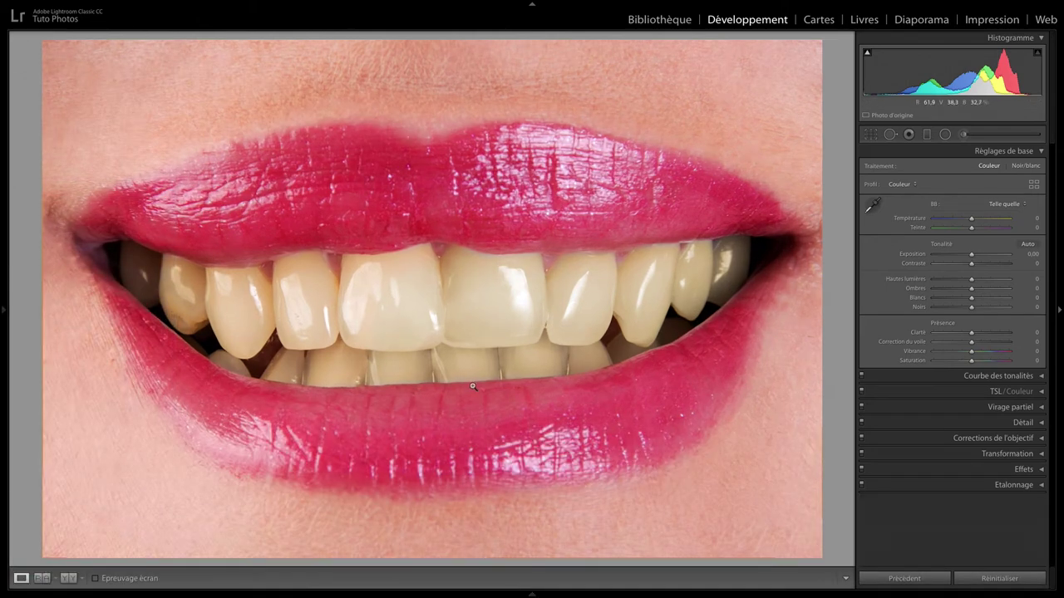
{"action": "left_click", "coordinate": [438, 288]}
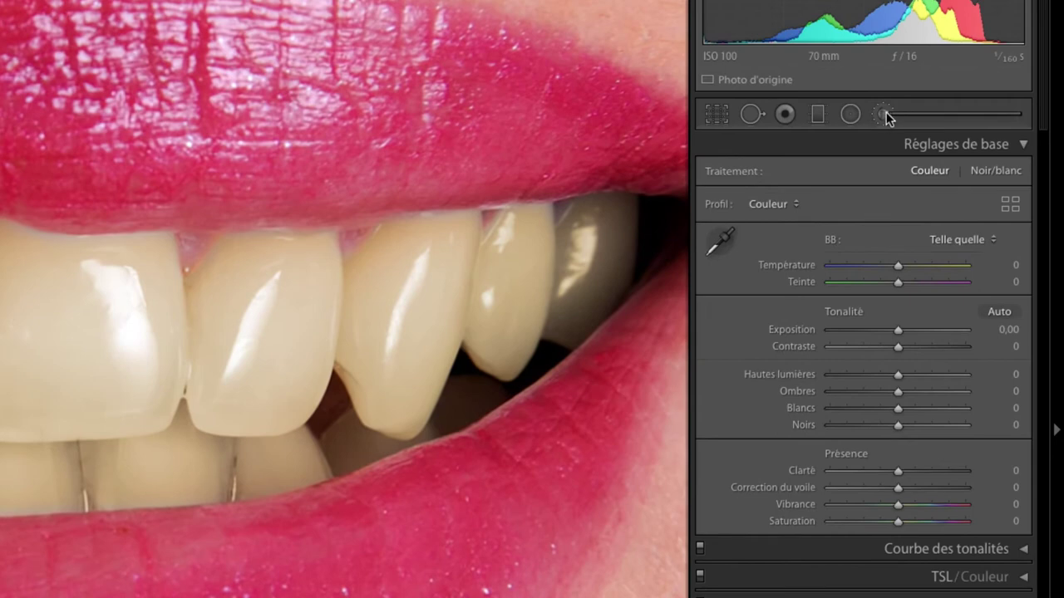
- Choose the Adjustment Brush with the Blanchissement des dents effect (Exposure +0.40, Saturation −60)
{"action": "left_click", "coordinate": [885, 113]}
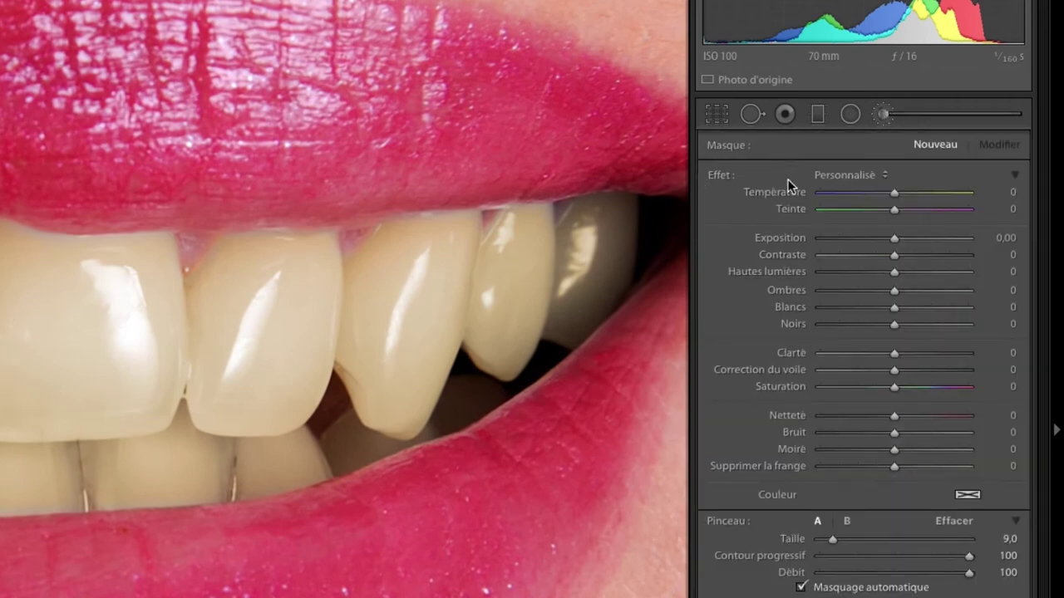
{"action": "left_click", "coordinate": [886, 176]}
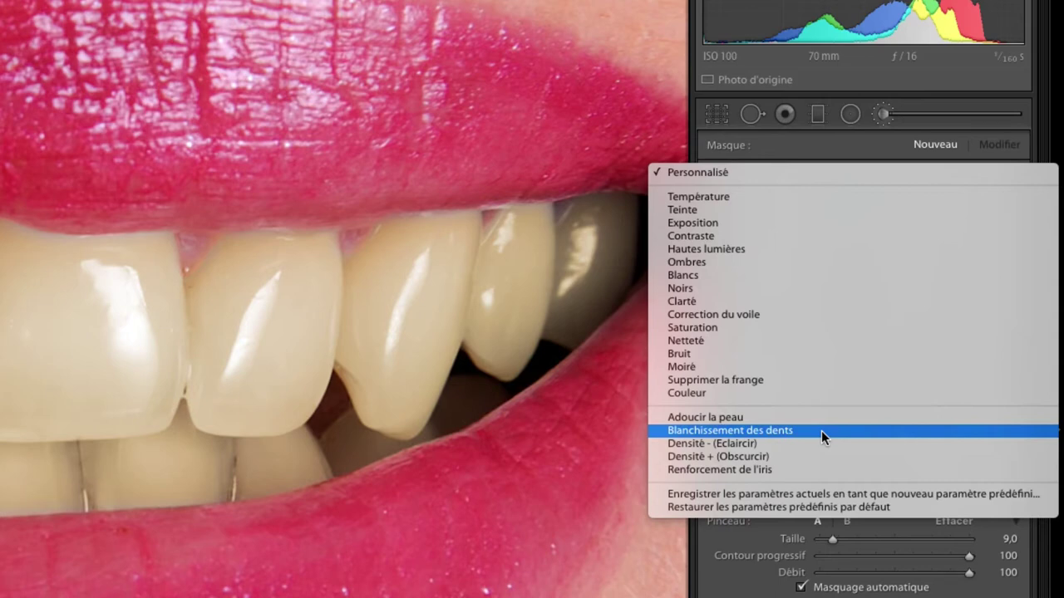
{"action": "left_click", "coordinate": [814, 432]}
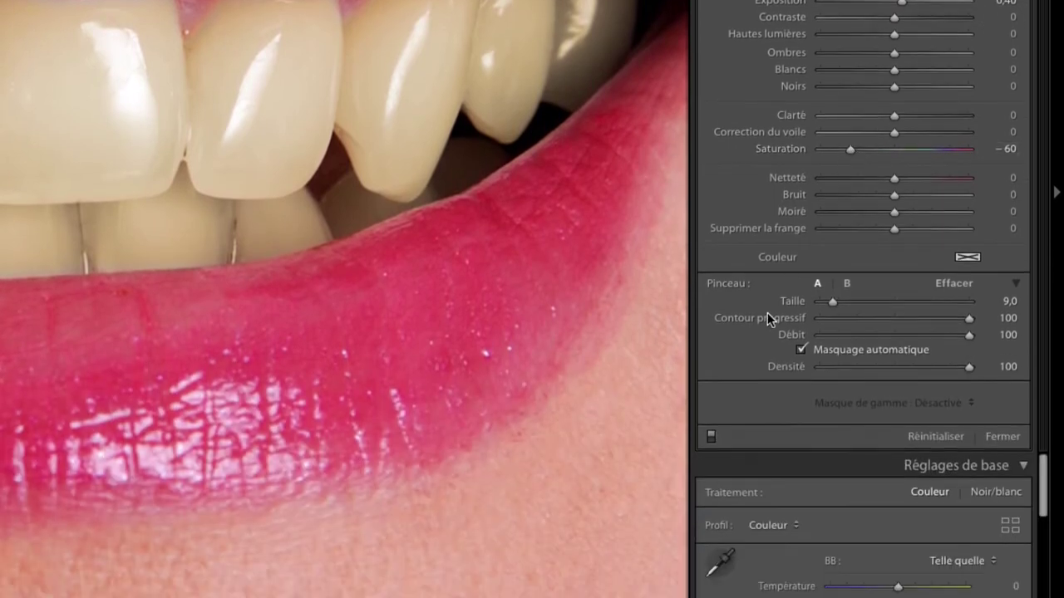
- Raise the whitening brush size from 9 to 17
{"action": "left_click_drag", "start_coordinate": [832, 301], "coordinate": [840, 302]}
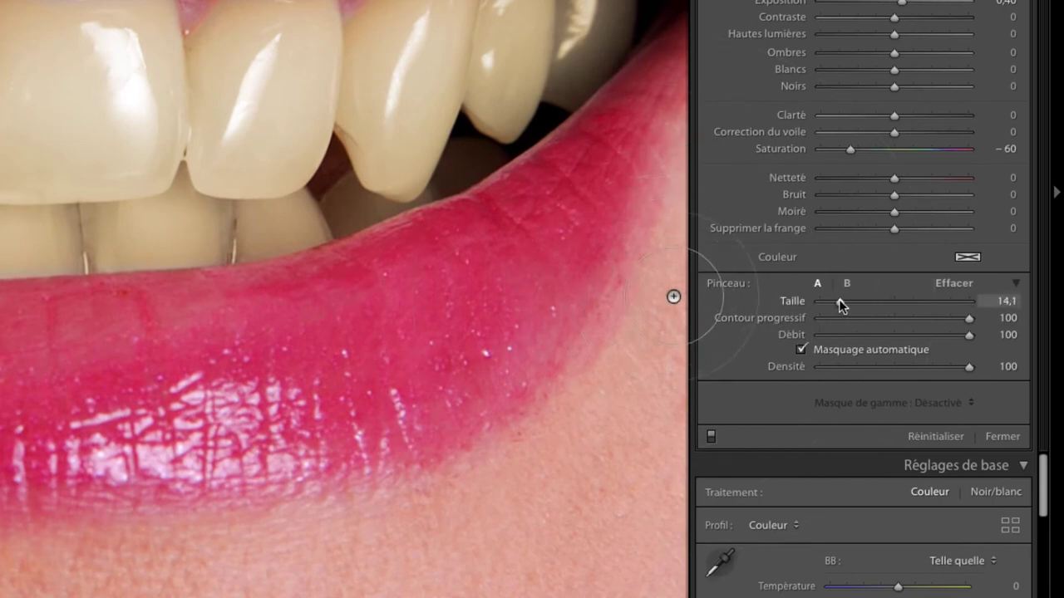
{"action": "scroll", "coordinate": [491, 199], "scroll_direction": "up", "scroll_amount": 3}
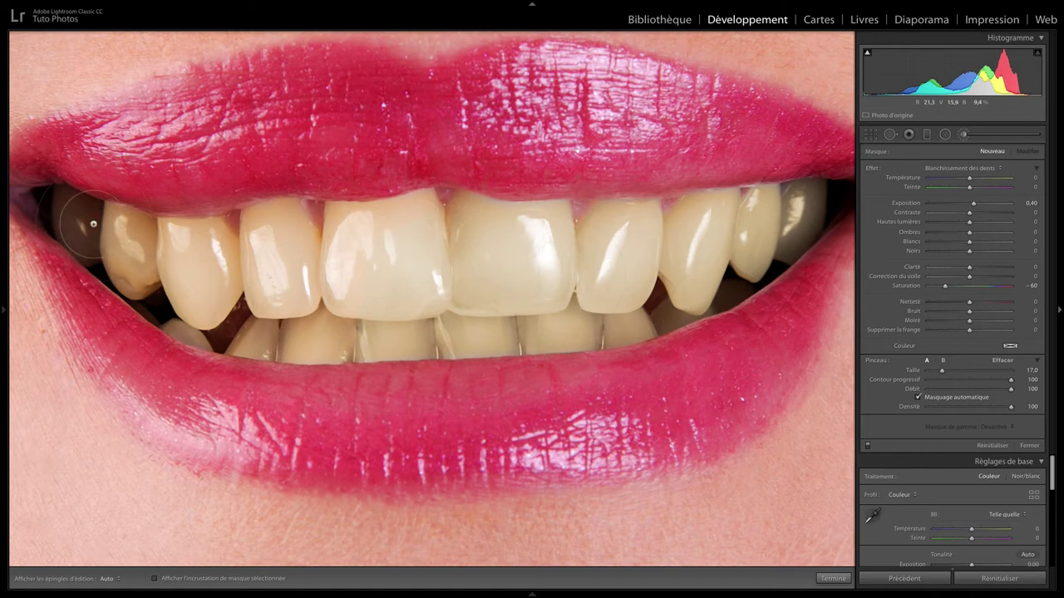
- Paint whitening across the left teeth, the lower front teeth and the right-side teeth
{"action": "key", "text": "h"}
{"action": "mouse_move", "coordinate": [93, 224]}
{"action": "left_mouse_down"}
{"action": "mouse_move", "coordinate": [304, 270]}
{"action": "mouse_move", "coordinate": [413, 221]}
{"action": "mouse_move", "coordinate": [559, 295]}
{"action": "mouse_move", "coordinate": [262, 353]}
{"action": "left_mouse_up"}
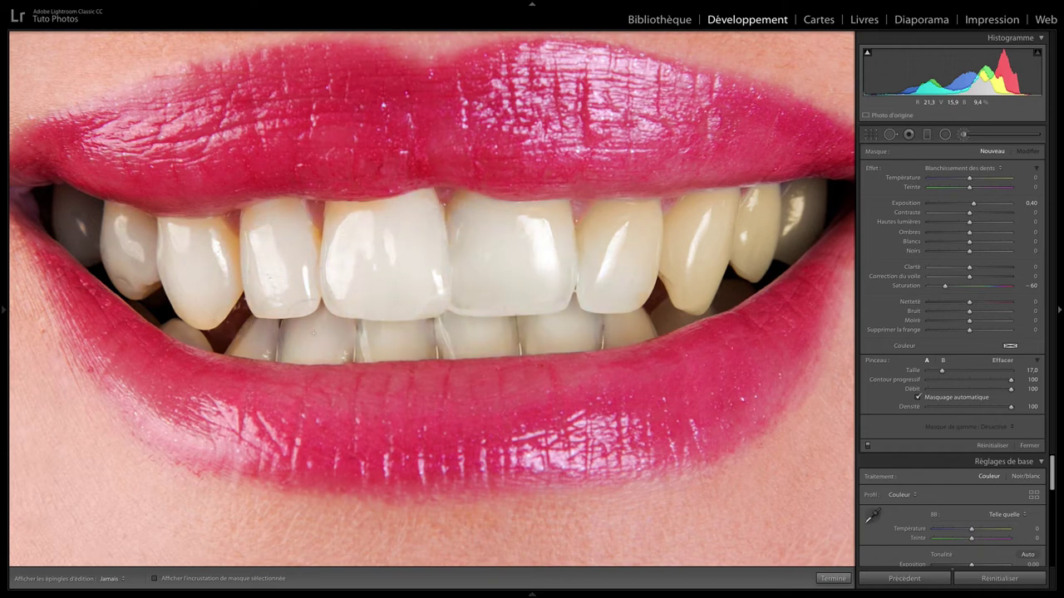
{"action": "left_click_drag", "start_coordinate": [656, 257], "coordinate": [776, 241]}
{"action": "scroll", "coordinate": [777, 241], "scroll_direction": "up", "scroll_amount": 1}
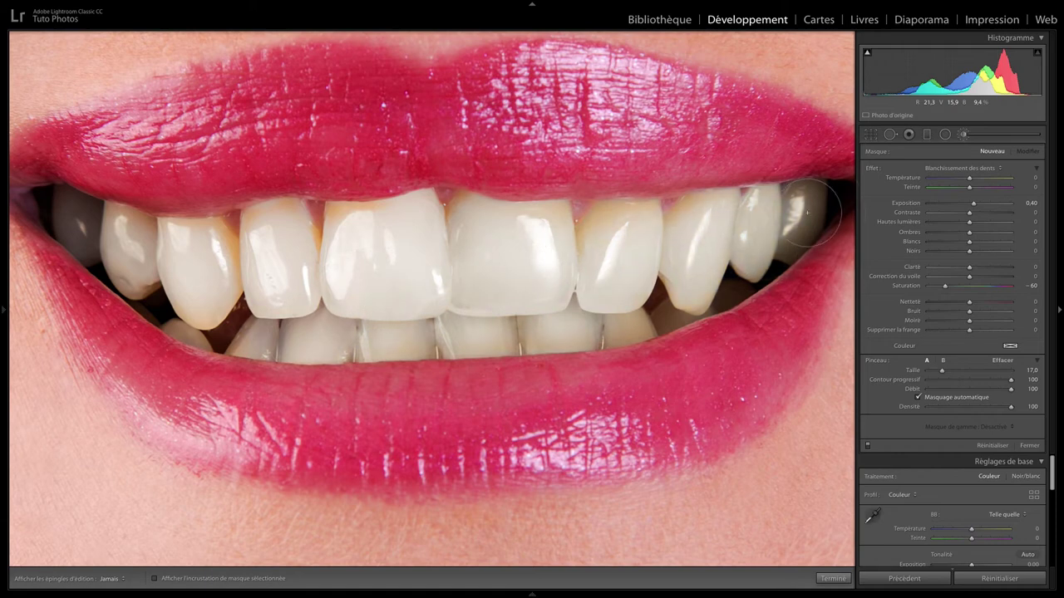
{"action": "left_click_drag", "start_coordinate": [665, 324], "coordinate": [702, 305]}
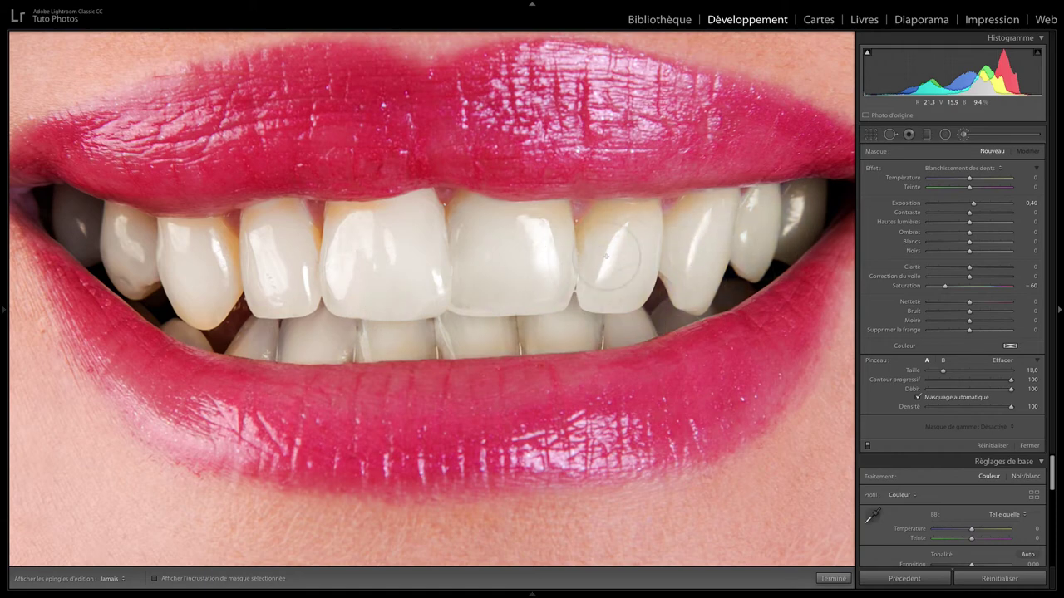
- Whiten the yellowish upper-right tooth, shrink the brush to 7, and whiten the front-tooth stain
{"action": "left_click_drag", "start_coordinate": [625, 278], "coordinate": [608, 230]}
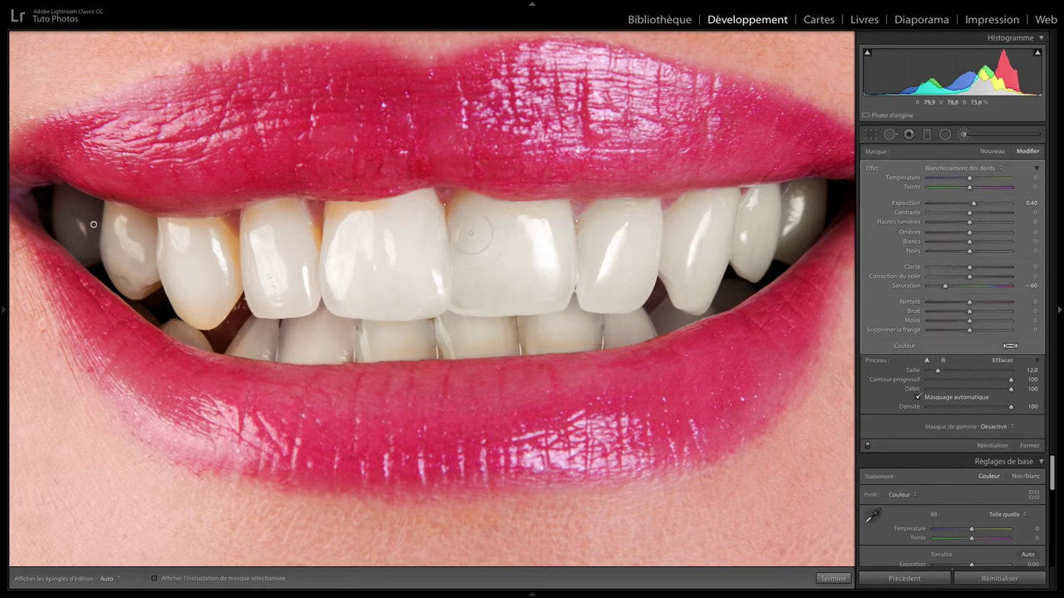
{"action": "scroll", "coordinate": [94, 224], "scroll_direction": "down", "scroll_amount": 5}
{"action": "key", "text": "h"}
{"action": "left_click_drag", "start_coordinate": [439, 208], "coordinate": [328, 248]}
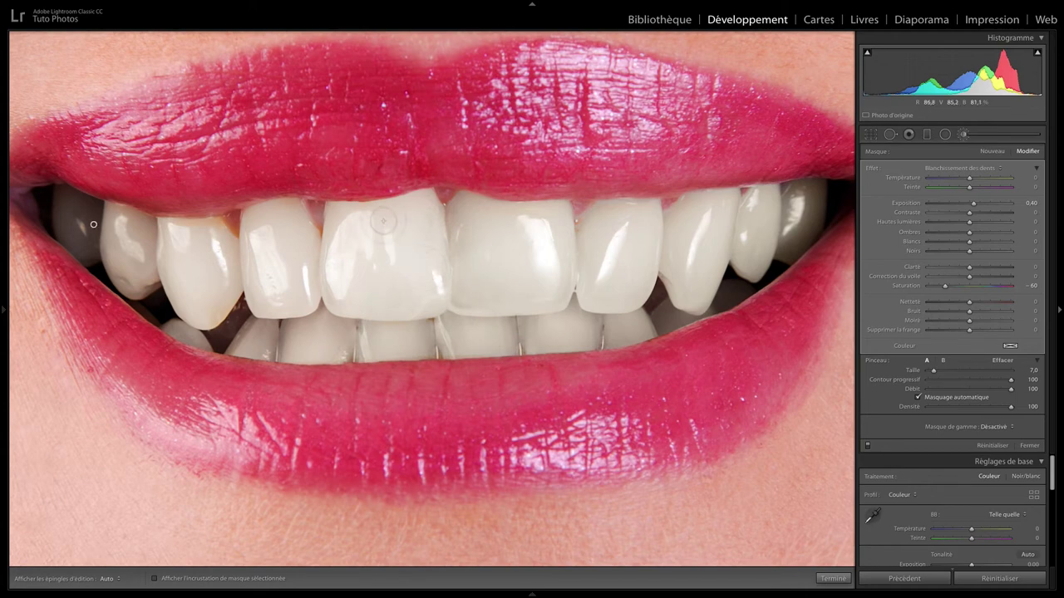
- Touch up the front tooth's top edge, then Alt-erase the grey whitening spill on the upper lip
{"action": "left_click_drag", "start_coordinate": [370, 166], "coordinate": [315, 184]}
{"action": "key", "text": "h"}
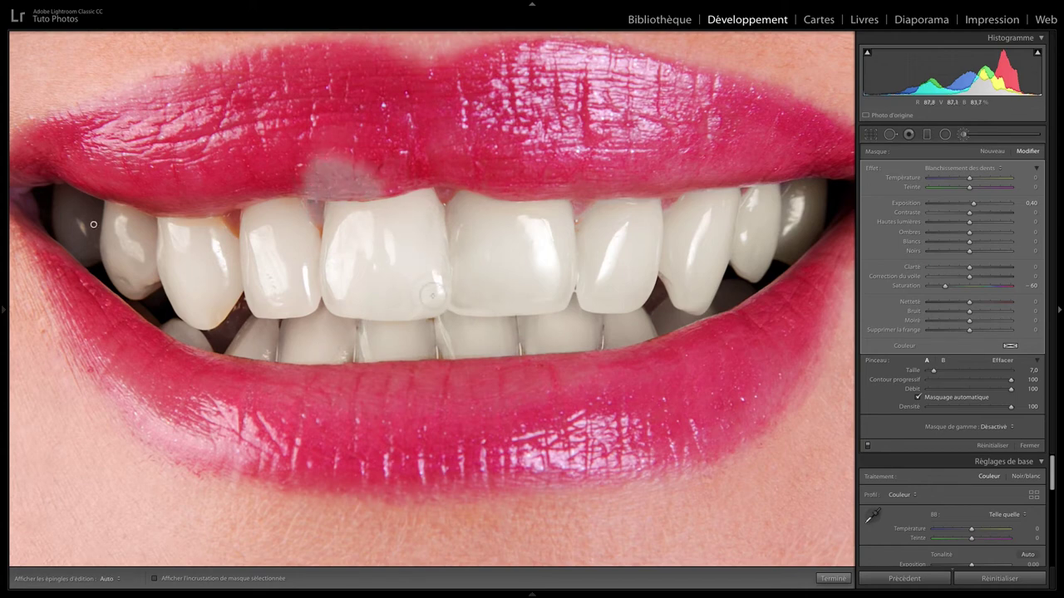
{"action": "key", "text": "alt"}
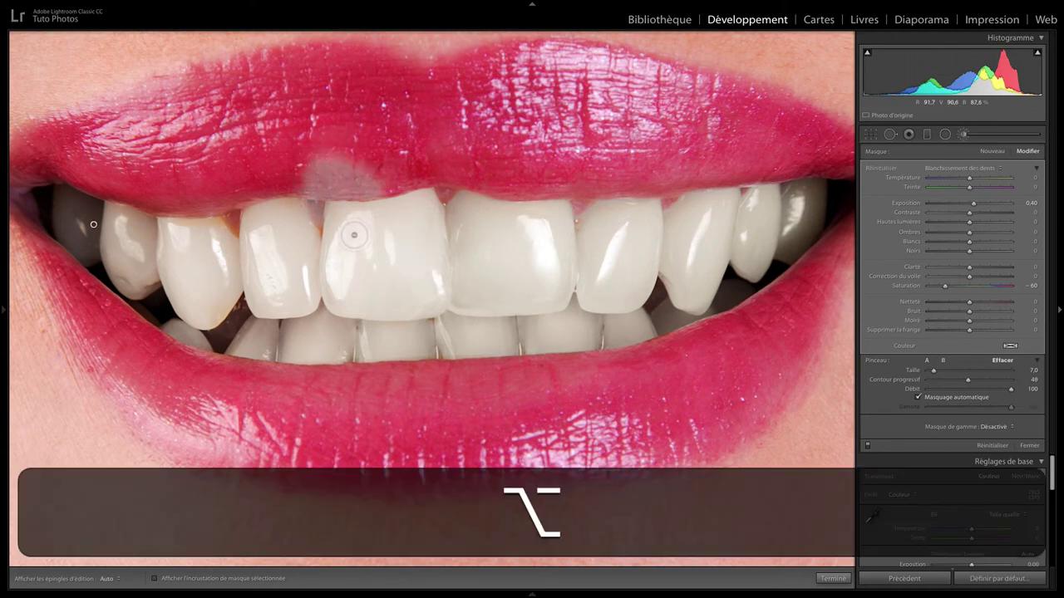
{"action": "key", "text": "h"}
{"action": "mouse_move", "coordinate": [341, 164]}
{"action": "left_mouse_down"}
{"action": "mouse_move", "coordinate": [366, 163]}
{"action": "mouse_move", "coordinate": [309, 183]}
{"action": "left_mouse_up"}
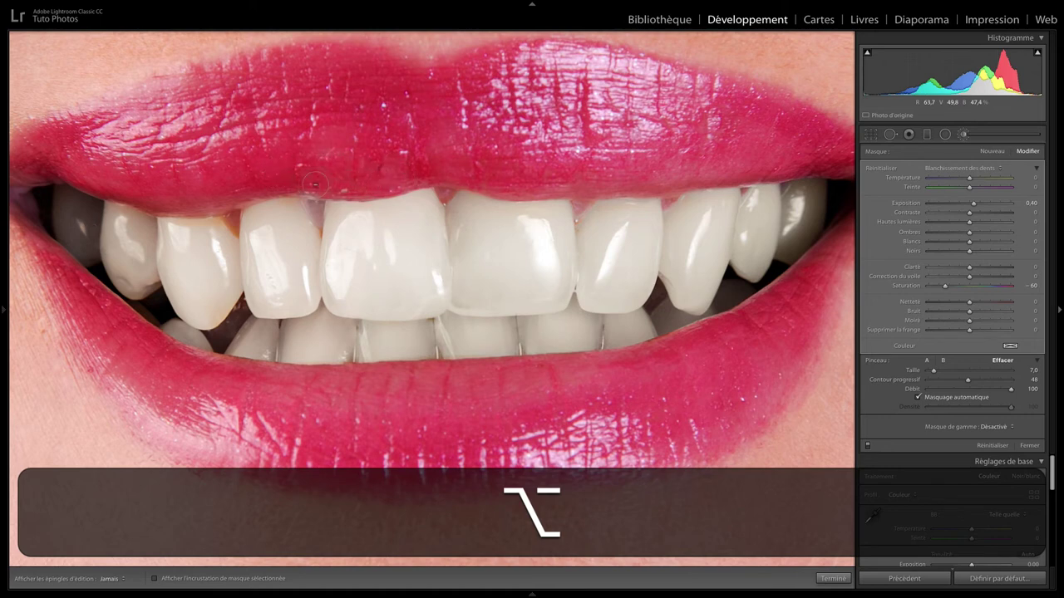
{"action": "scroll", "coordinate": [306, 189], "scroll_direction": "down", "scroll_amount": 2}
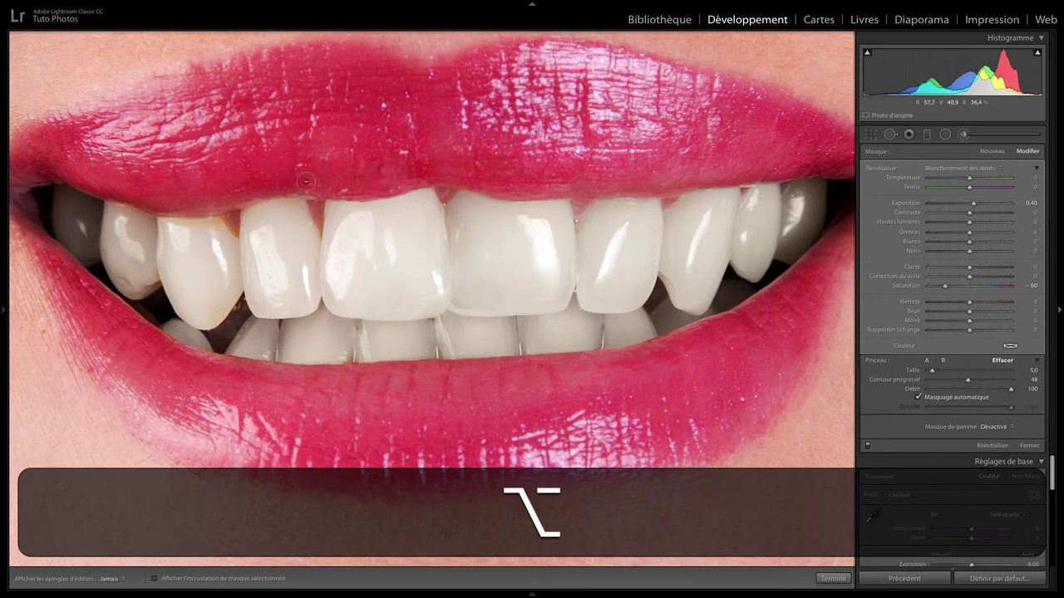
{"action": "key", "text": "alt"}
{"action": "key", "text": "h"}
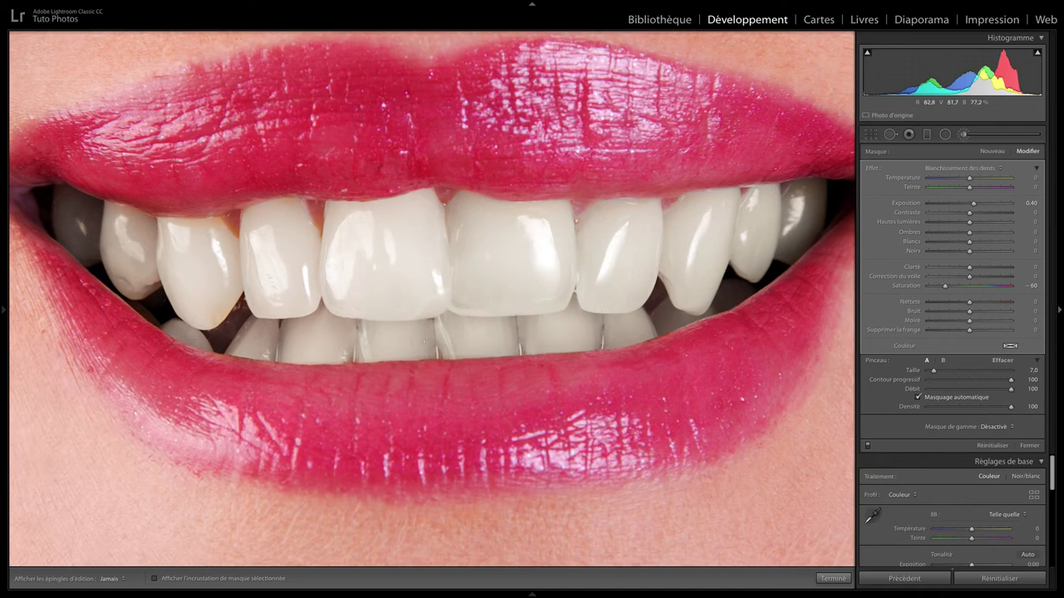
{"action": "key", "text": "h"}
{"action": "key", "text": "backslash"}
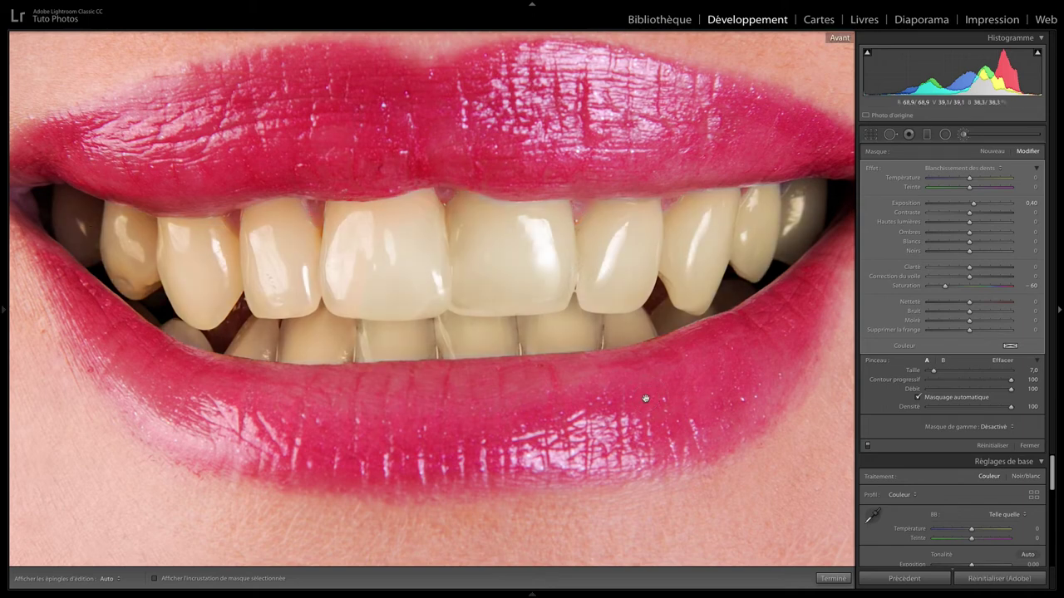
{"action": "key", "text": "backslash"}
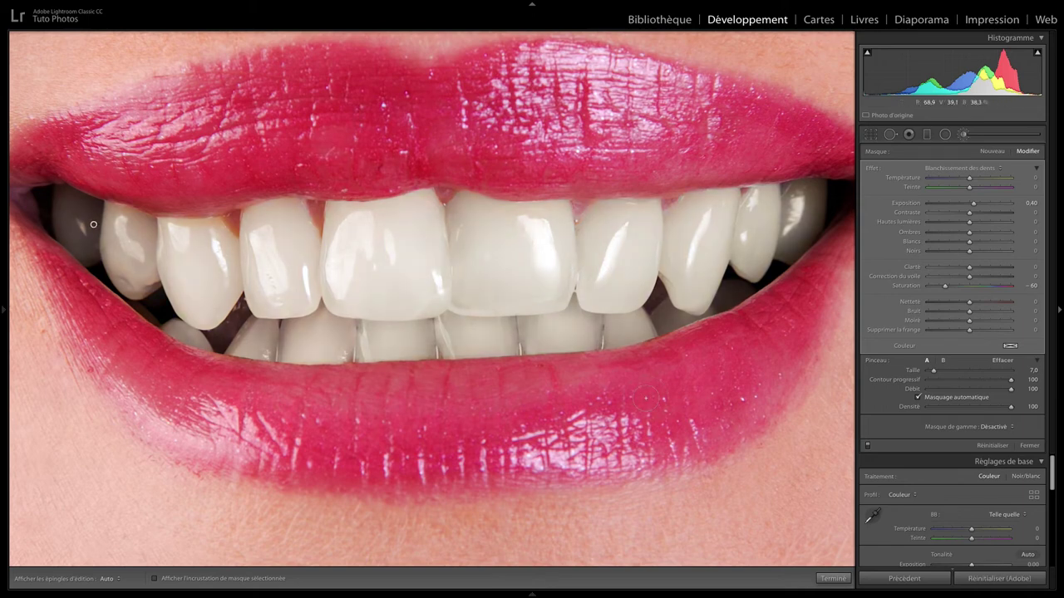
{"action": "key", "text": "backslash"}
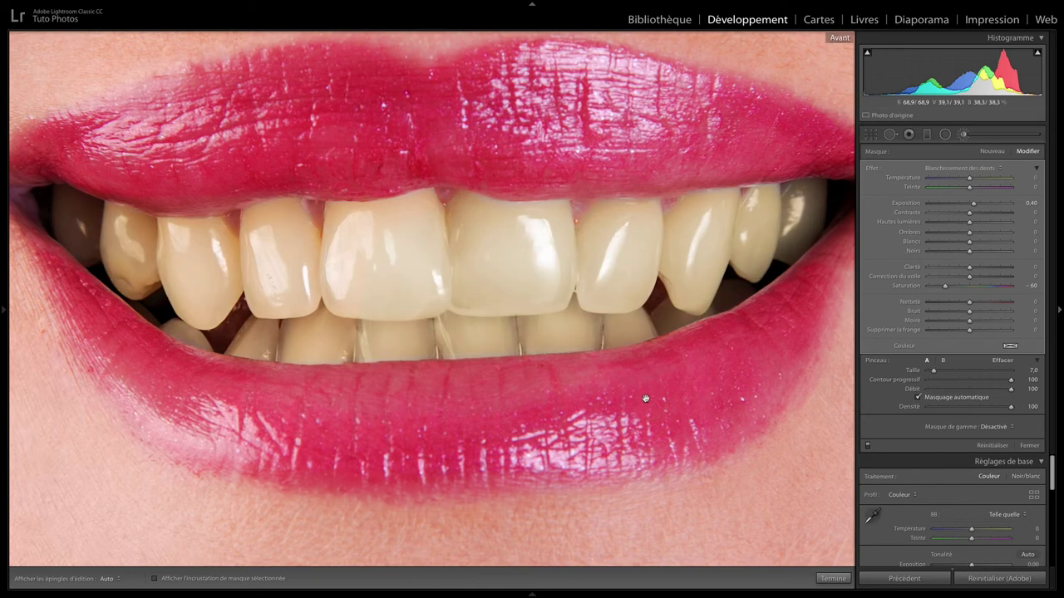
{"action": "key", "text": "backslash"}
{"action": "key", "text": "shift"}
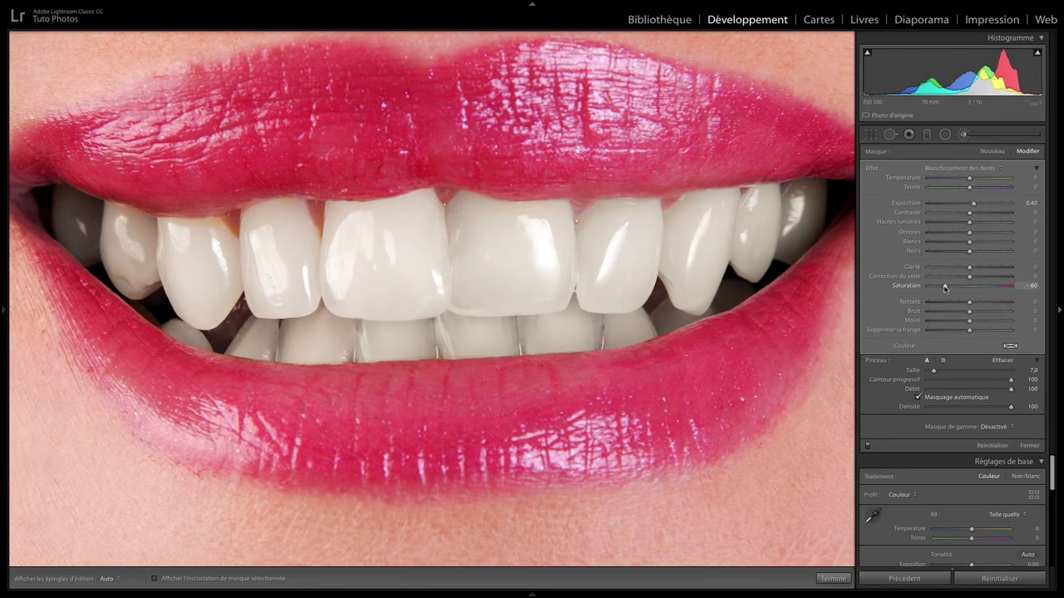
- Tune the teeth mask sliders, settling on Saturation −82 and Whites 29
{"action": "mouse_move", "coordinate": [945, 286]}
{"action": "left_mouse_down"}
{"action": "mouse_move", "coordinate": [998, 286]}
{"action": "mouse_move", "coordinate": [925, 290]}
{"action": "left_mouse_up"}
{"action": "left_click_drag", "start_coordinate": [925, 290], "coordinate": [944, 289]}
{"action": "left_click_drag", "start_coordinate": [944, 289], "coordinate": [943, 289]}
{"action": "left_click_drag", "start_coordinate": [970, 242], "coordinate": [982, 243]}
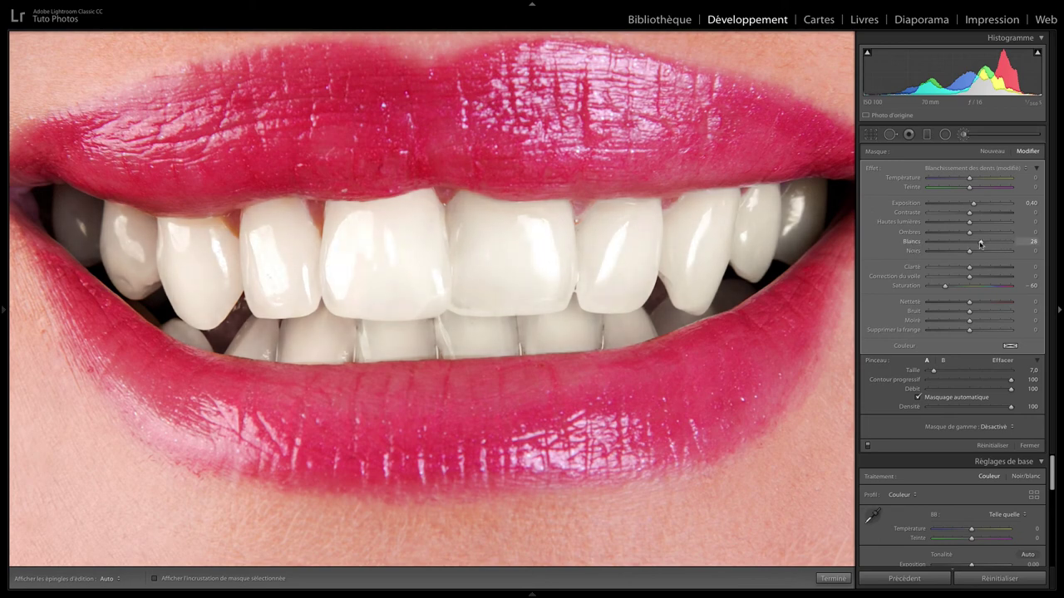
{"action": "left_click_drag", "start_coordinate": [944, 285], "coordinate": [935, 286]}
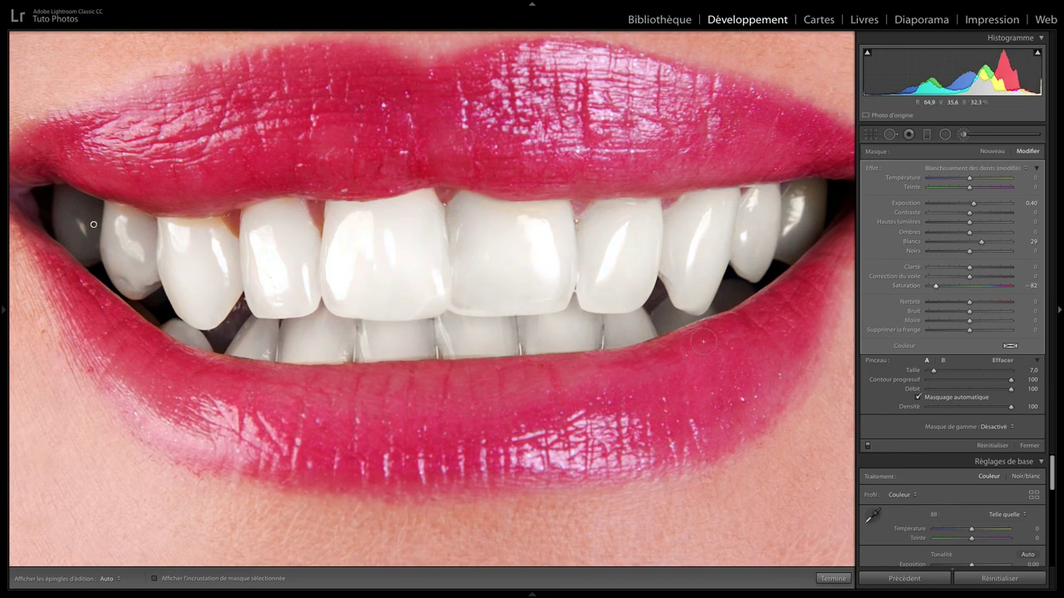
{"action": "key", "text": "backslash"}
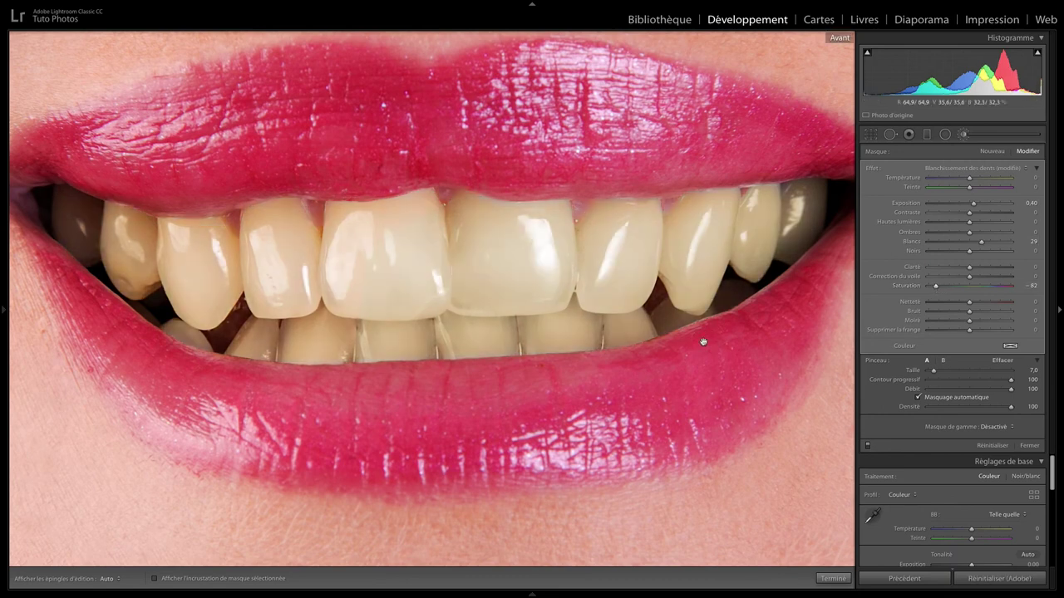
{"action": "key", "text": "backslash"}
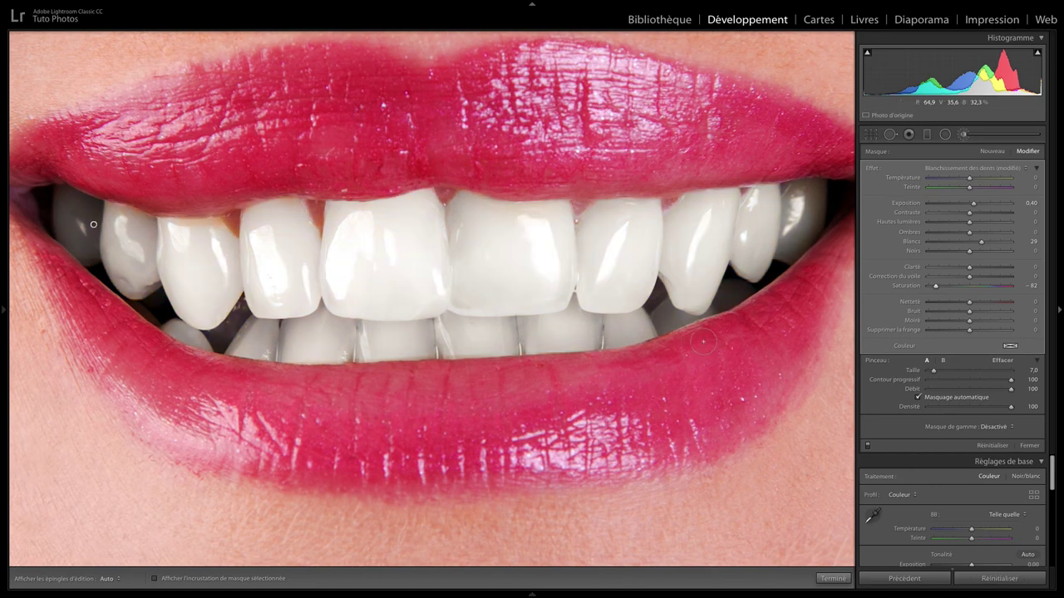